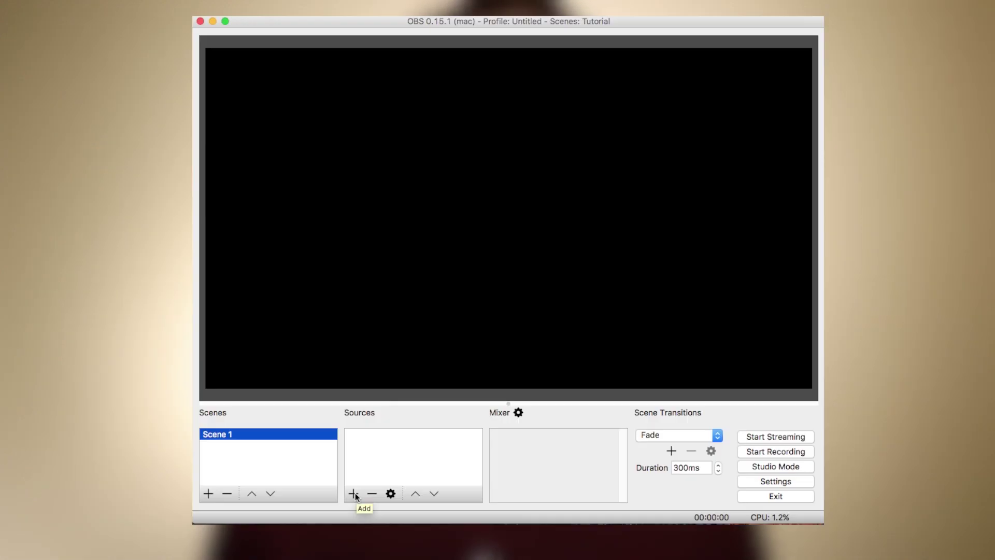
Add a Game Capture (Syphon) source injected into LolClient, capturing the [LolClient] InjectedSyphon feed
left_click(354, 494)
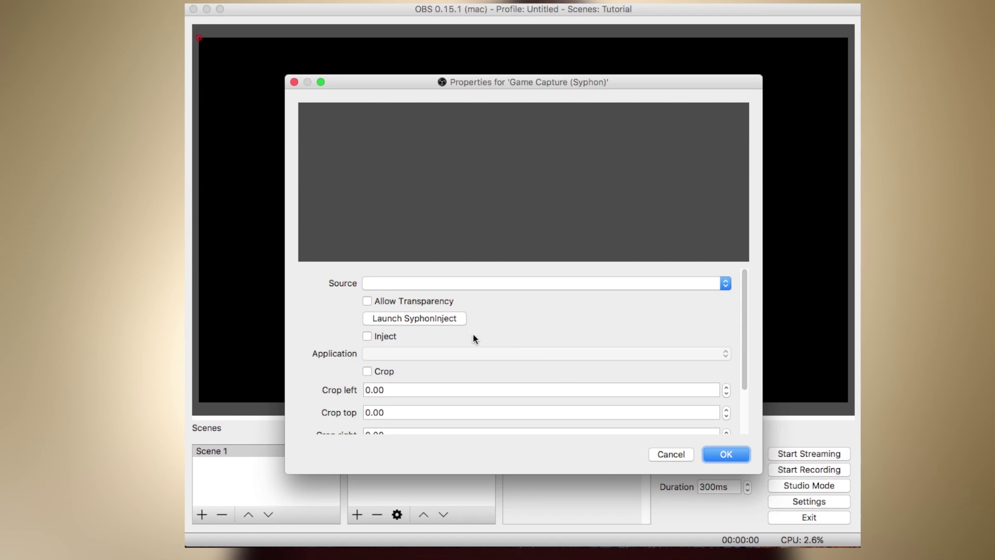
left_click(368, 335)
left_click(432, 353)
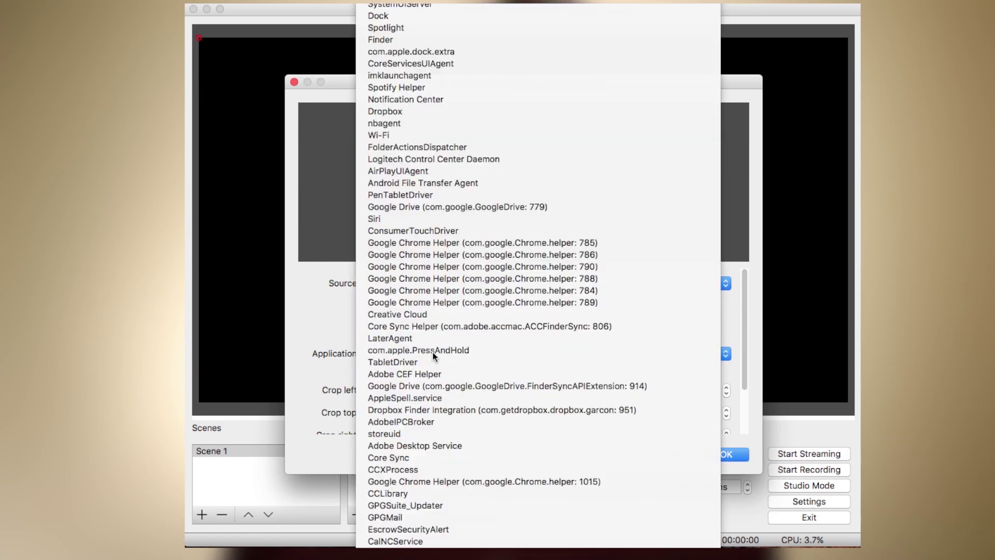
scroll(469, 365, "down", 5)
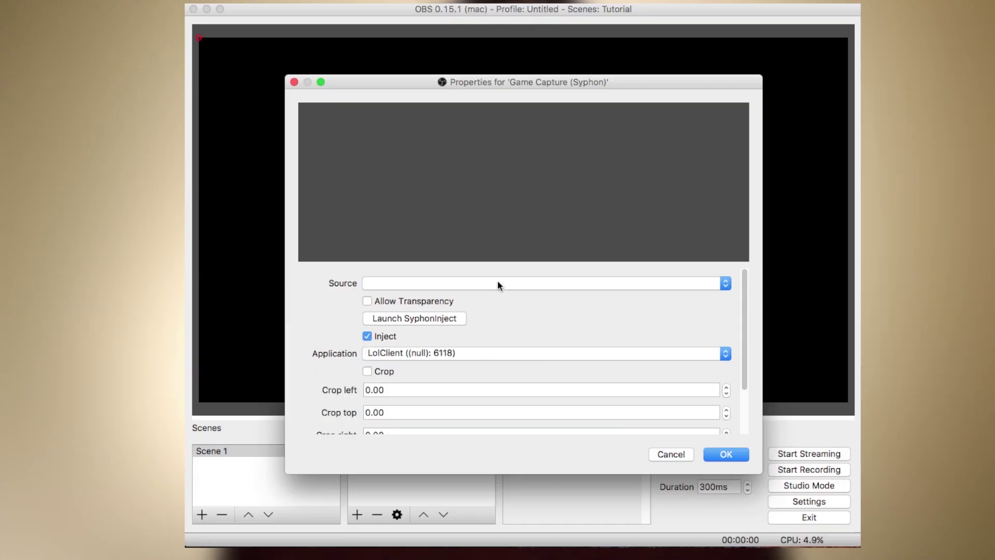
left_click(497, 282)
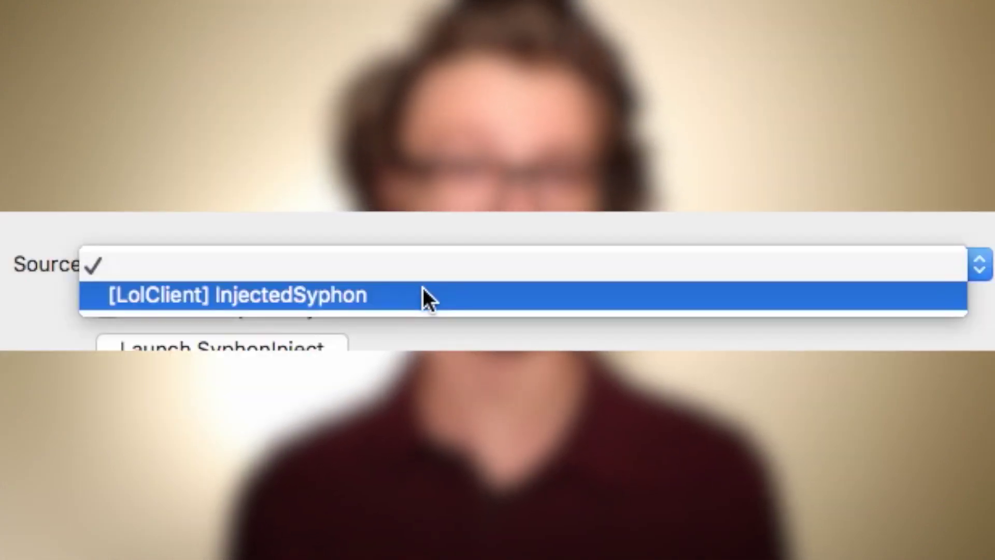
left_click(423, 290)
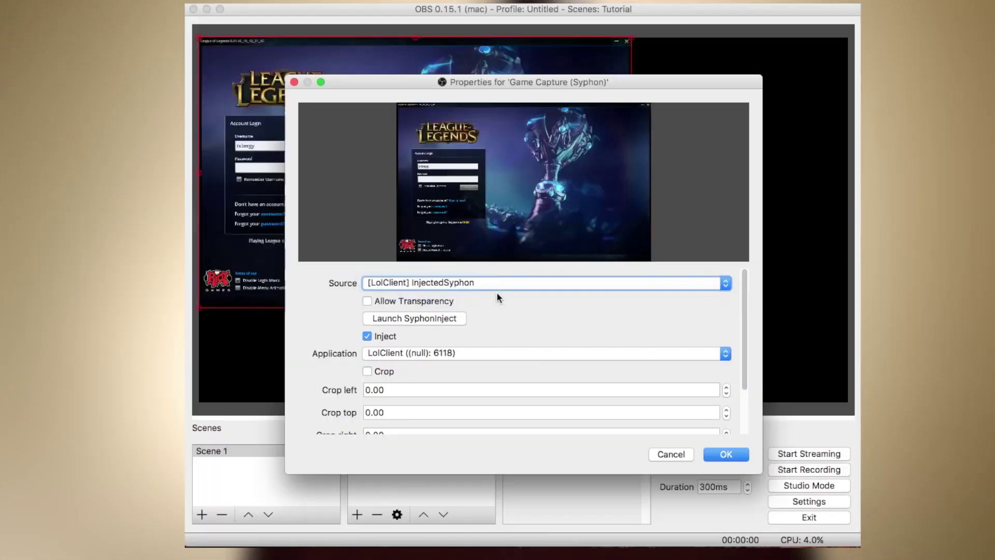
left_click(725, 454)
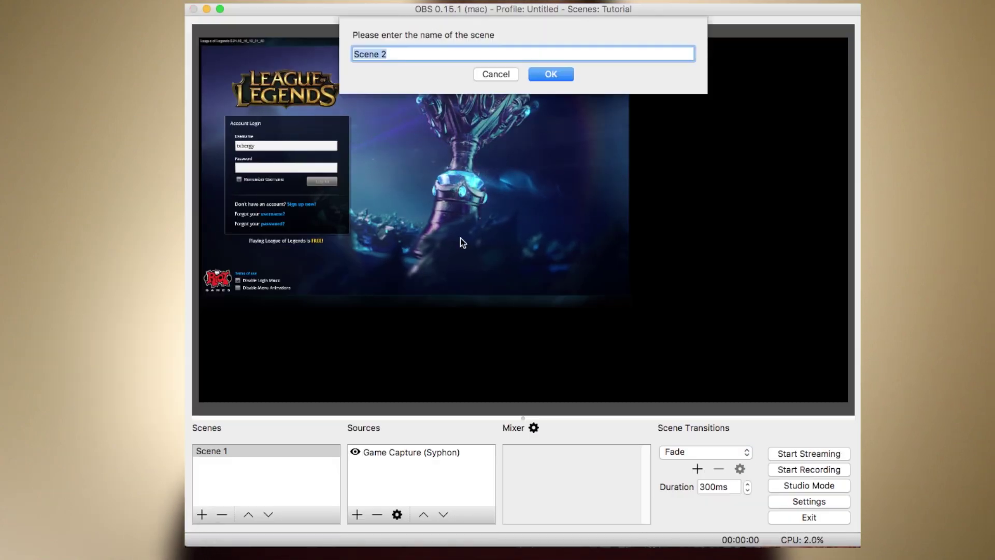
Accept 'Scene 2' as the new scene and add a Syphon game capture injected into League Of Legends
left_click(551, 74)
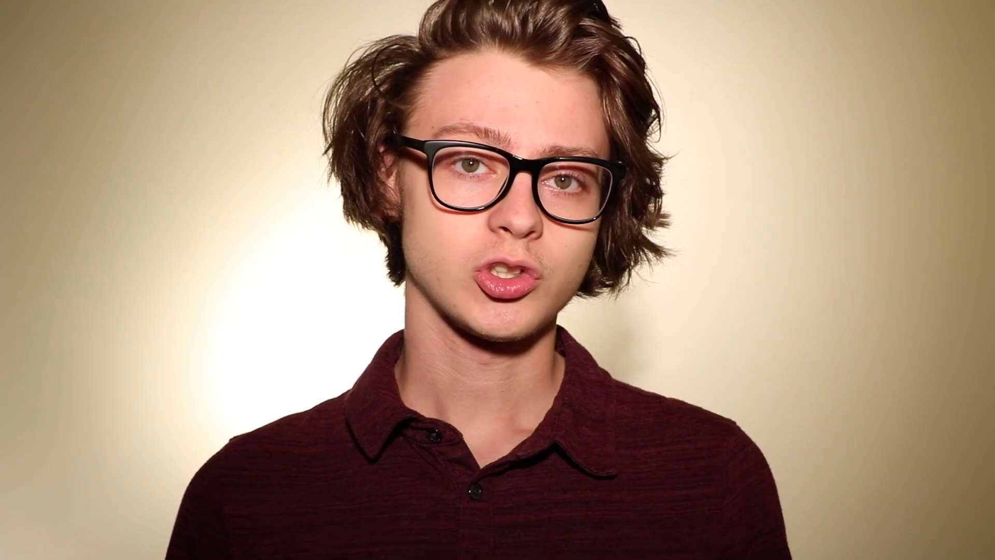
left_click(317, 472)
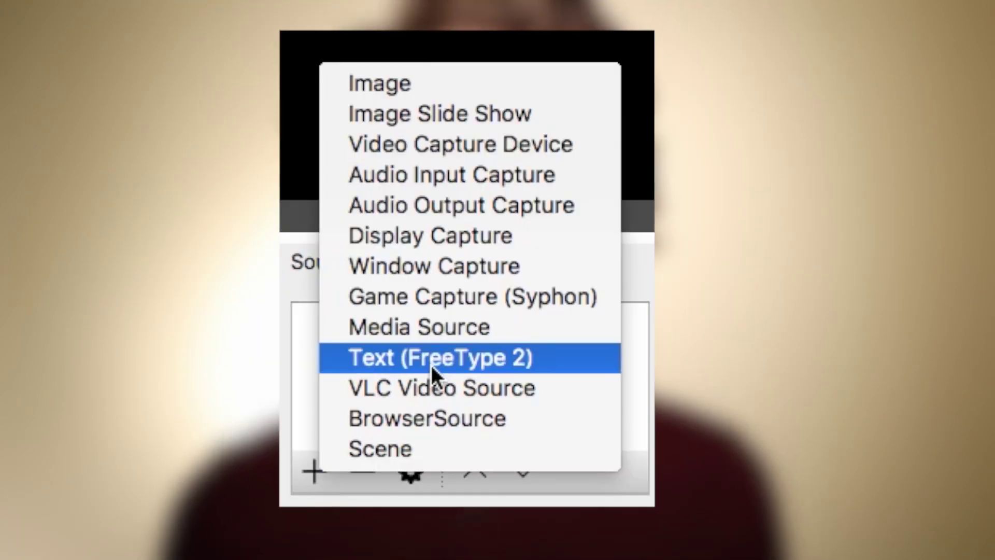
left_click(487, 299)
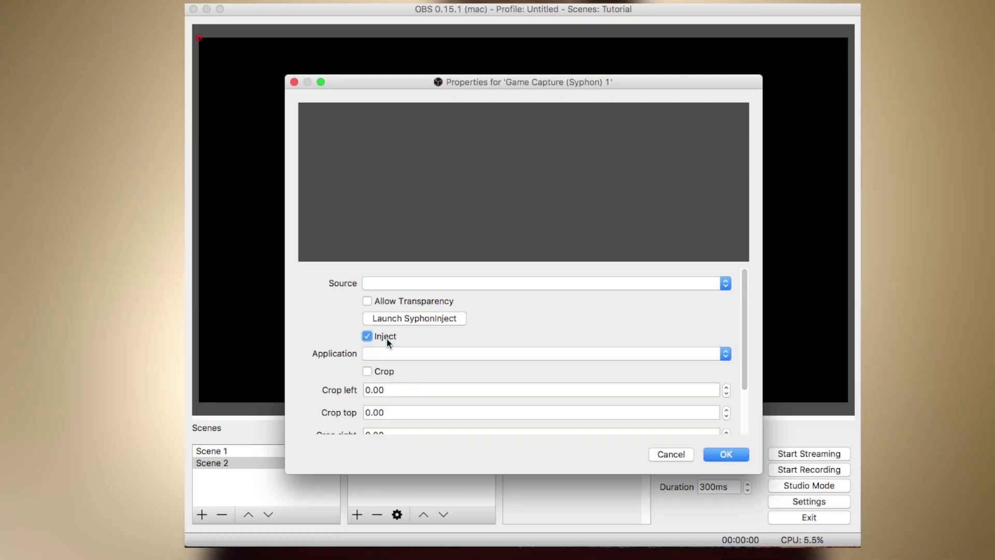
left_click(394, 354)
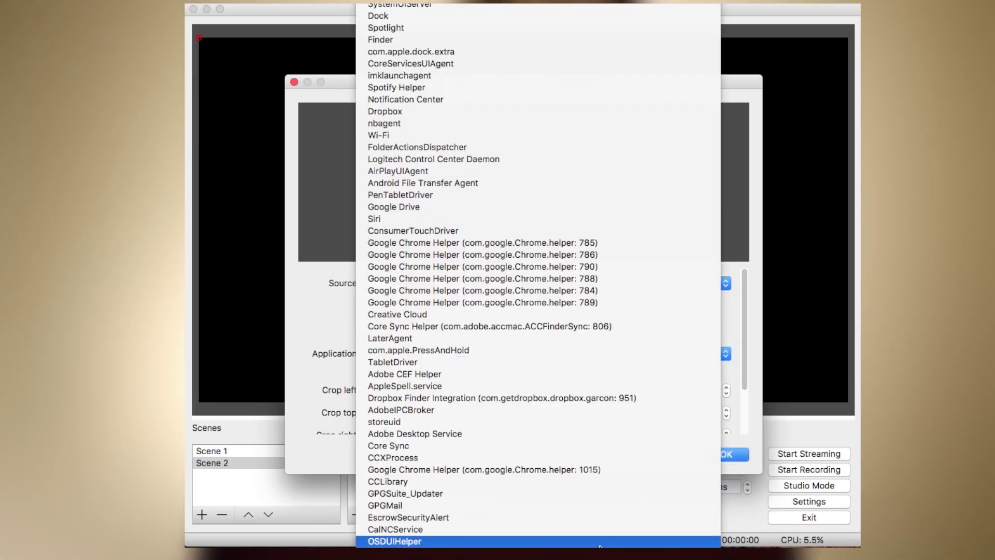
left_click(518, 539)
Capture the League Of Legends InjectedSyphon feed and switch to Scene 2 to view it
left_click(505, 283)
left_click(501, 309)
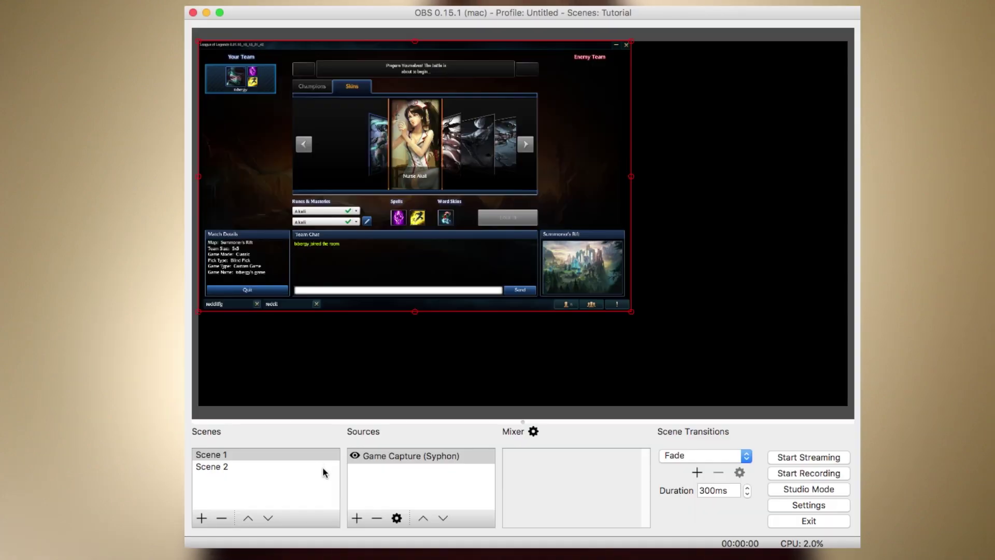
left_click(322, 466)
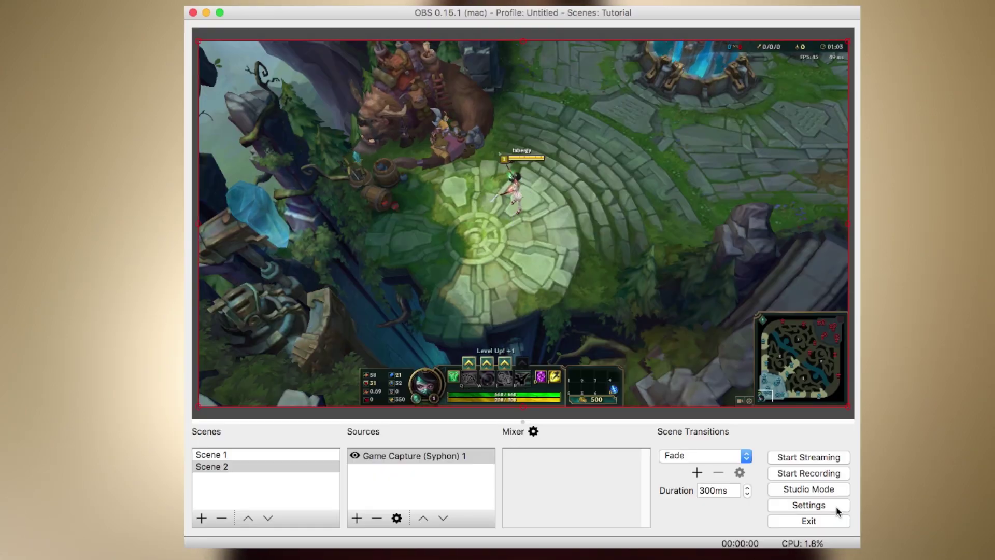
left_click(835, 506)
After checking the Hotkeys settings, add an Audio Input Capture source using the Built-in Microphone
left_click(302, 240)
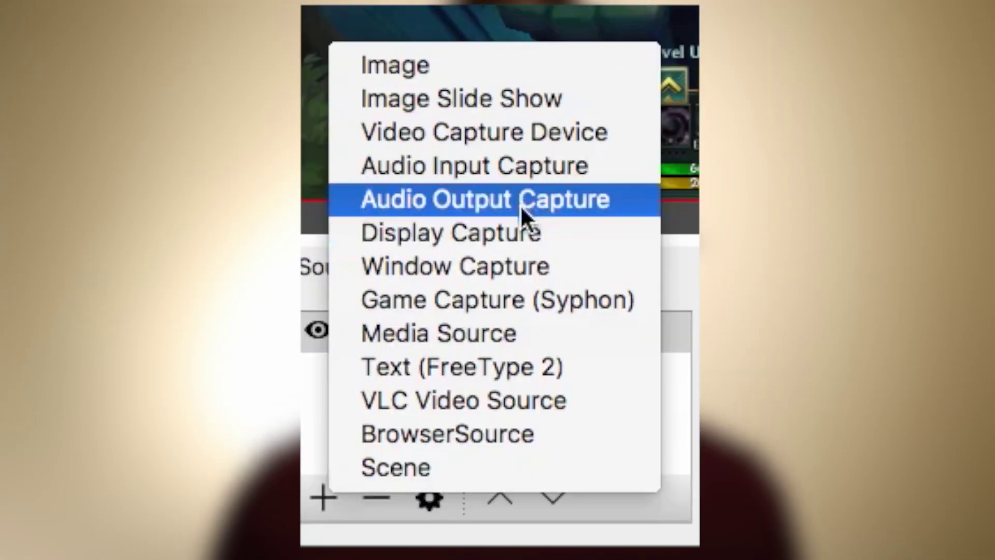
left_click(533, 178)
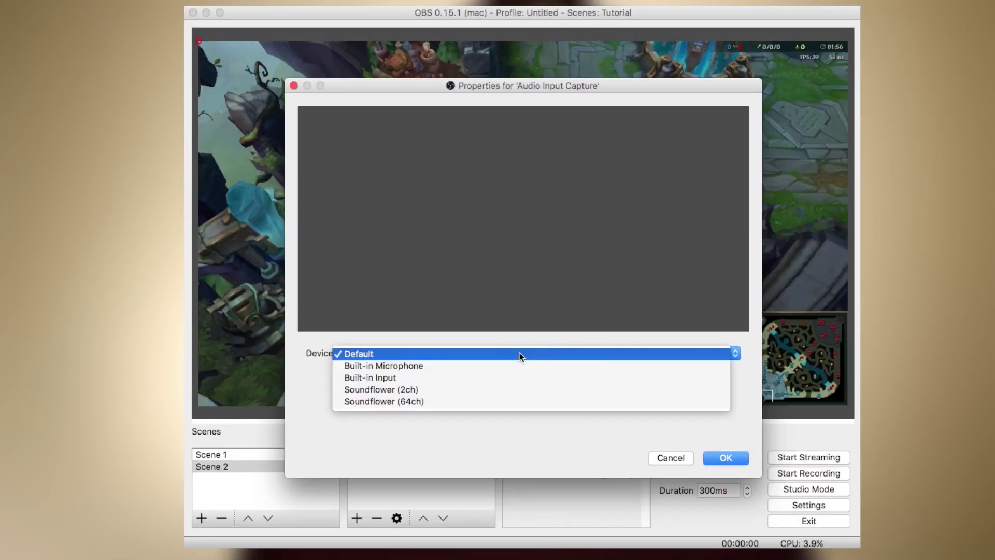
left_click(515, 367)
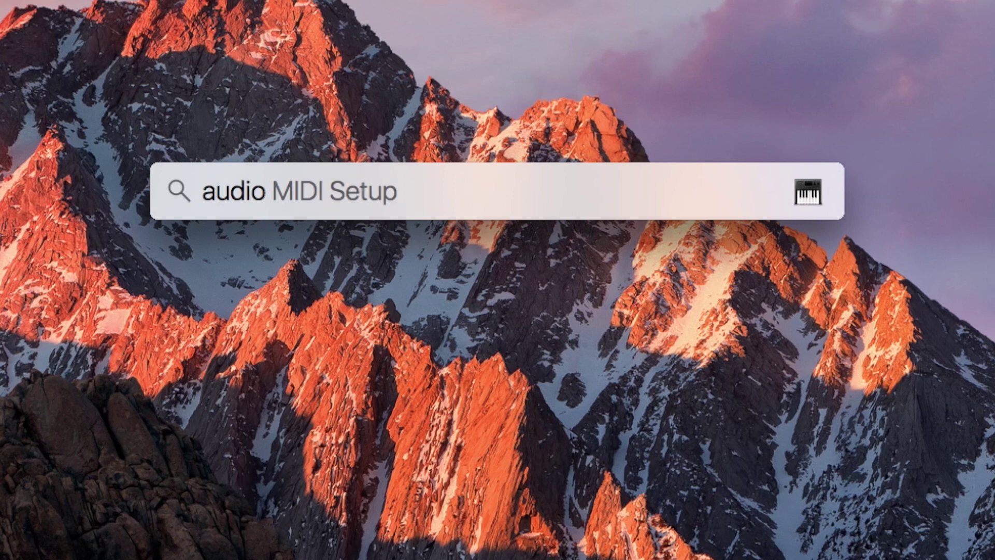
key("Return")
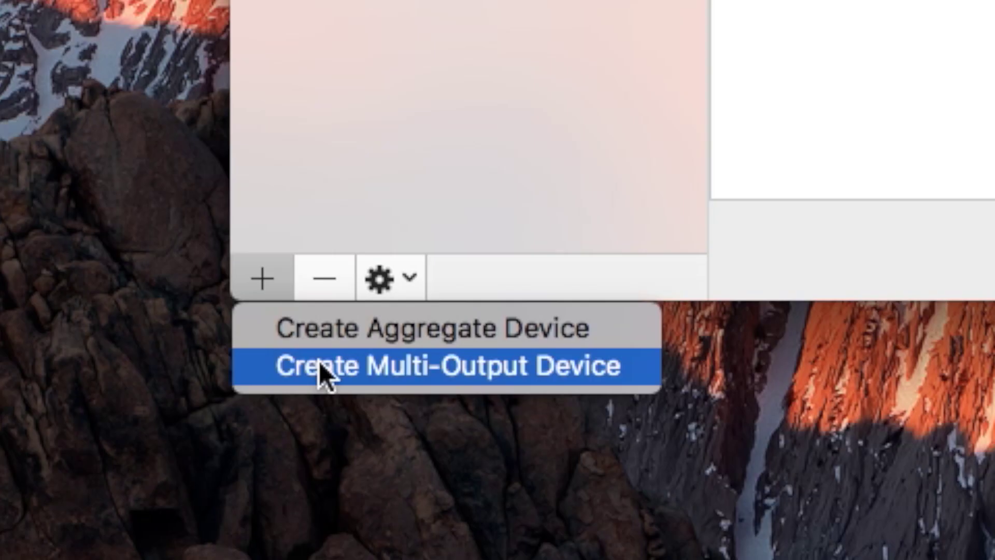
Create a Multi-Output Device with Soundflower (2ch) and Built-in Output both ticked
left_click(318, 362)
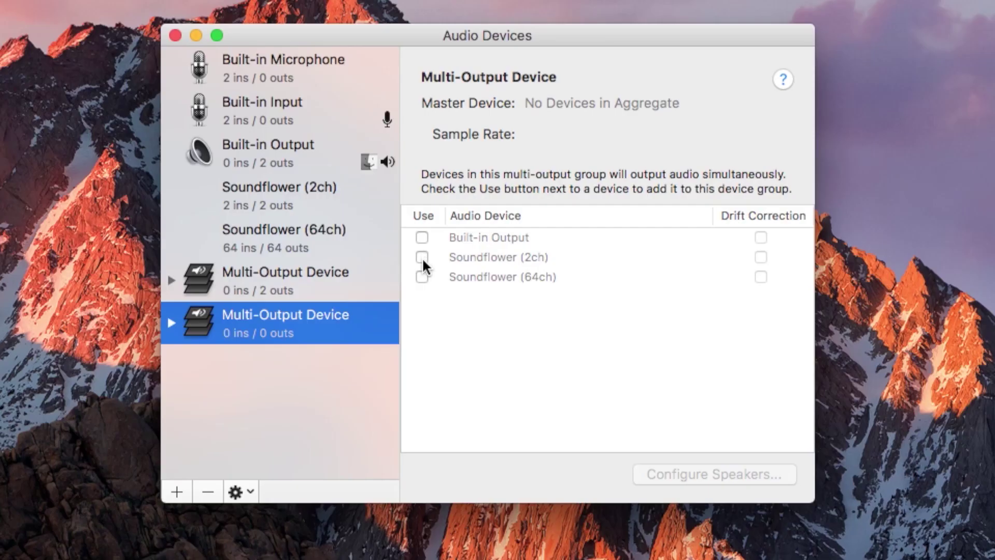
left_click(422, 257)
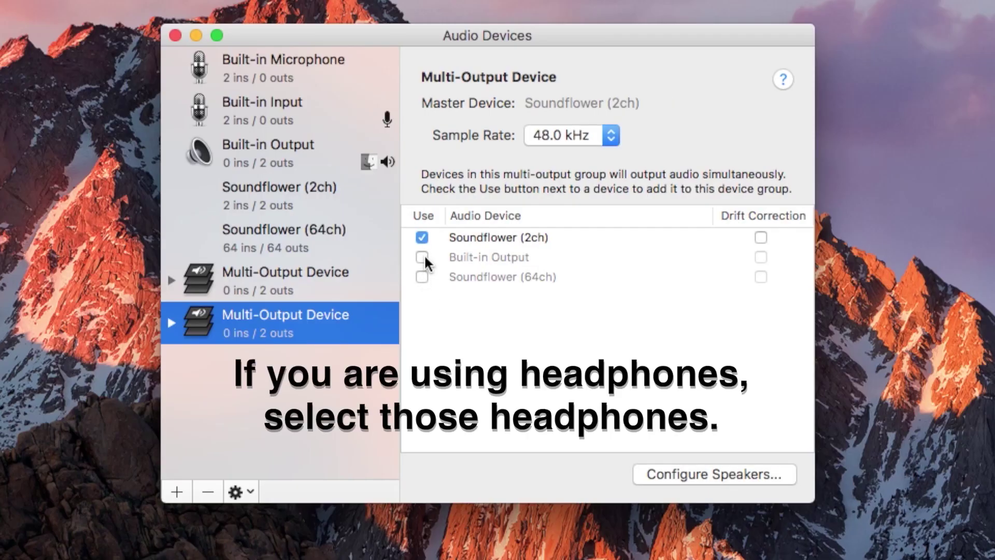
left_click(423, 256)
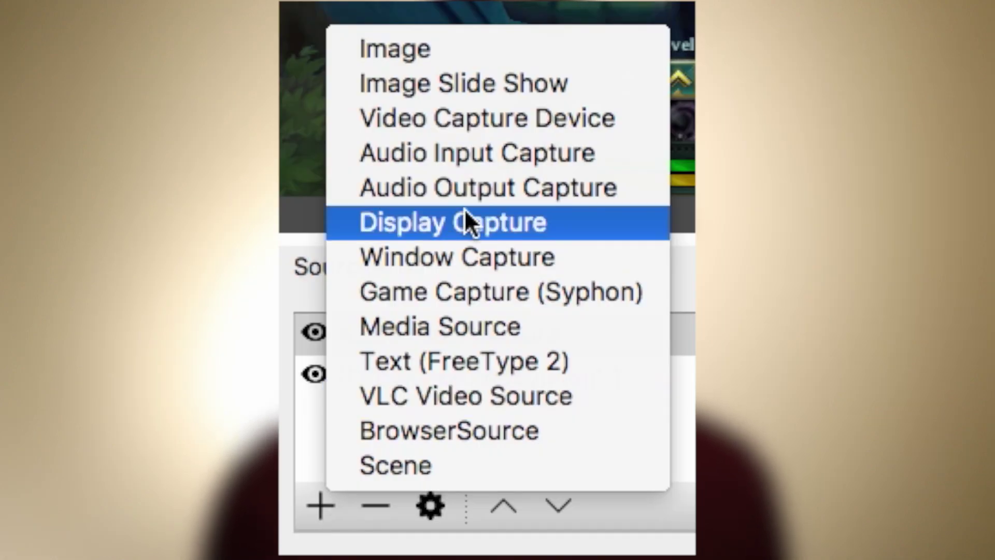
Add an Audio Output Capture source with its device set to Soundflower (2ch)
left_click(478, 174)
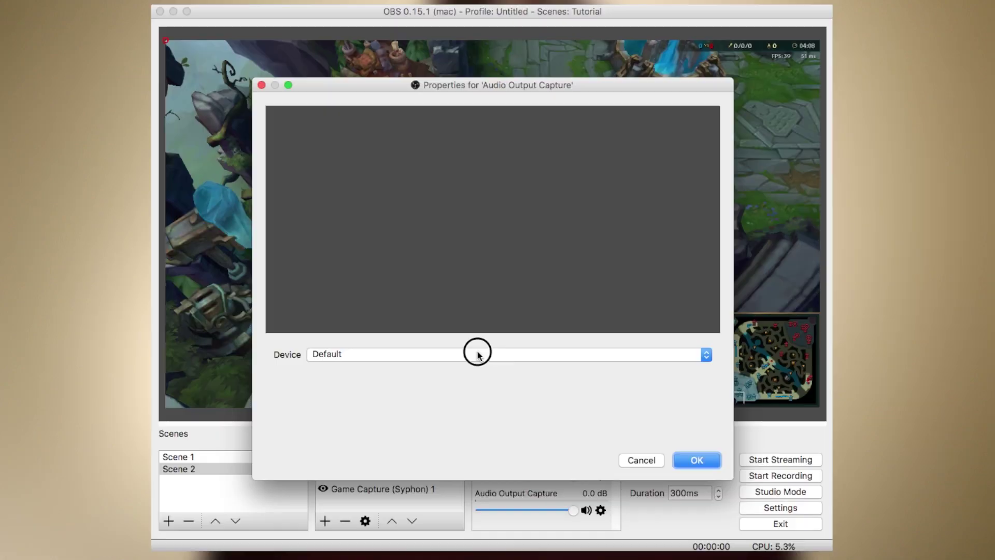
left_click(474, 350)
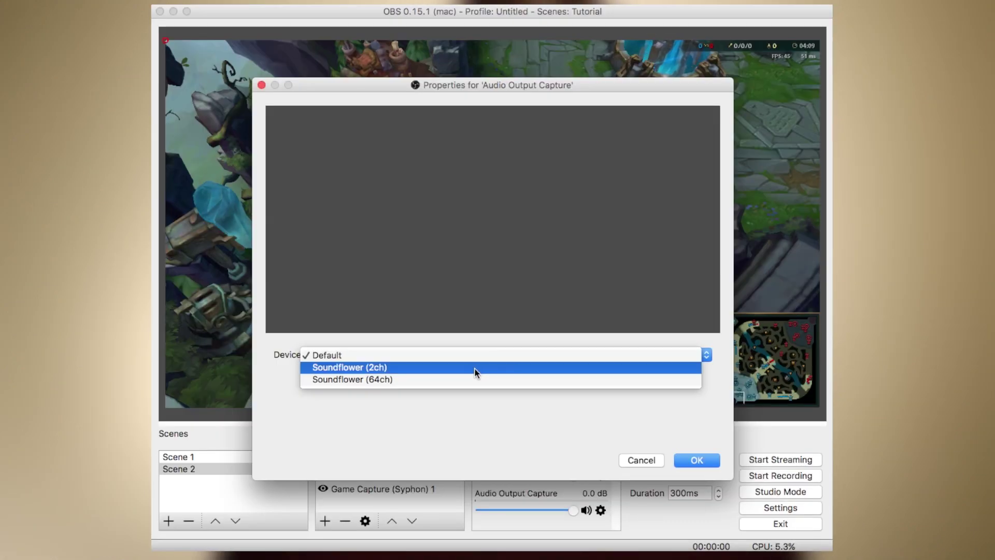
left_click(475, 368)
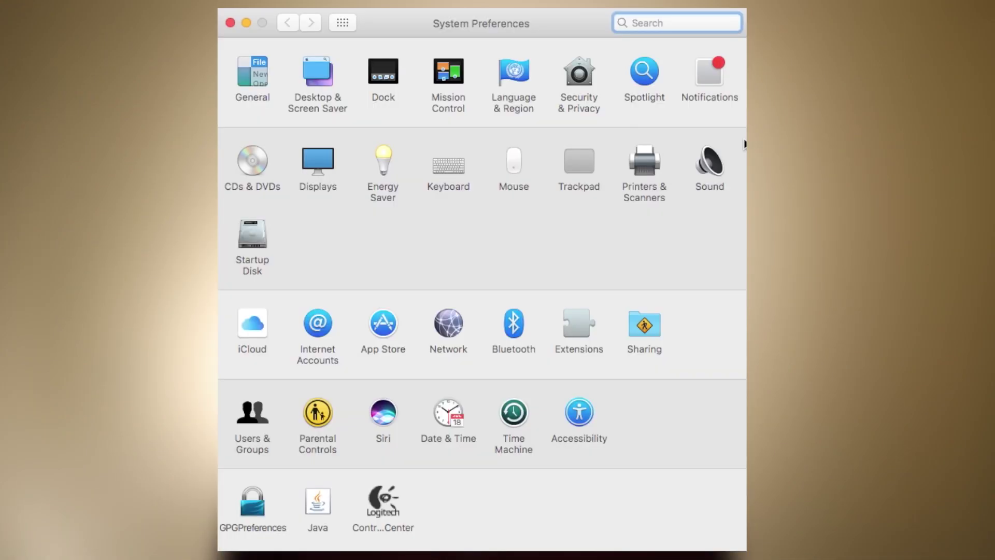
left_click(711, 168)
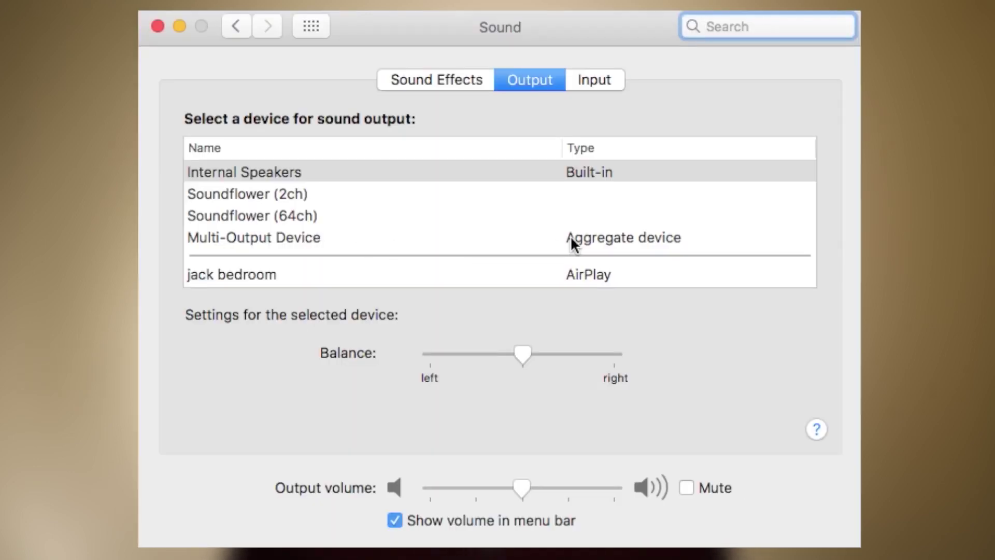
Choose Multi-Output Device as the output in the Sound preferences Output tab
left_click(552, 238)
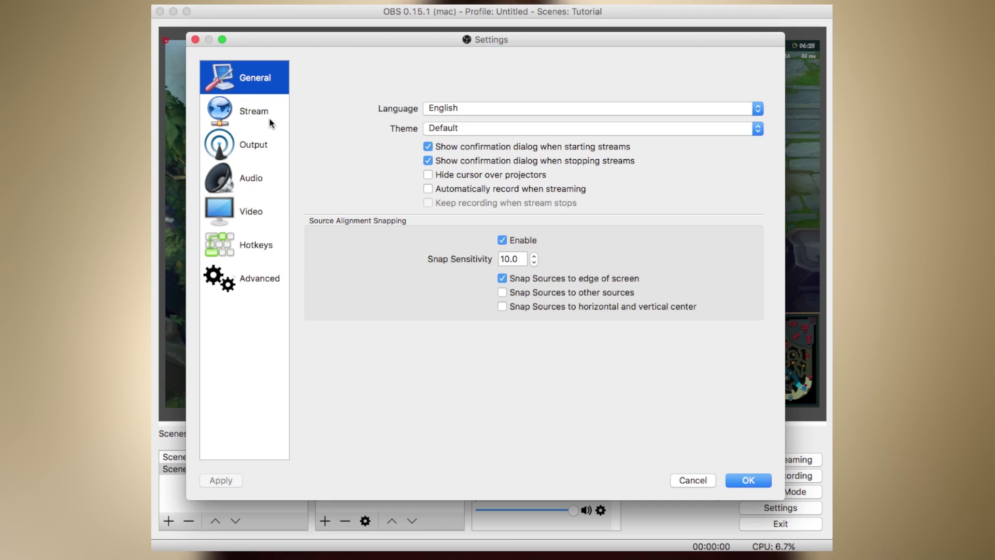
Set the stream service to Twitch on US East: Chicago and fill in the Twitch stream key
left_click(268, 119)
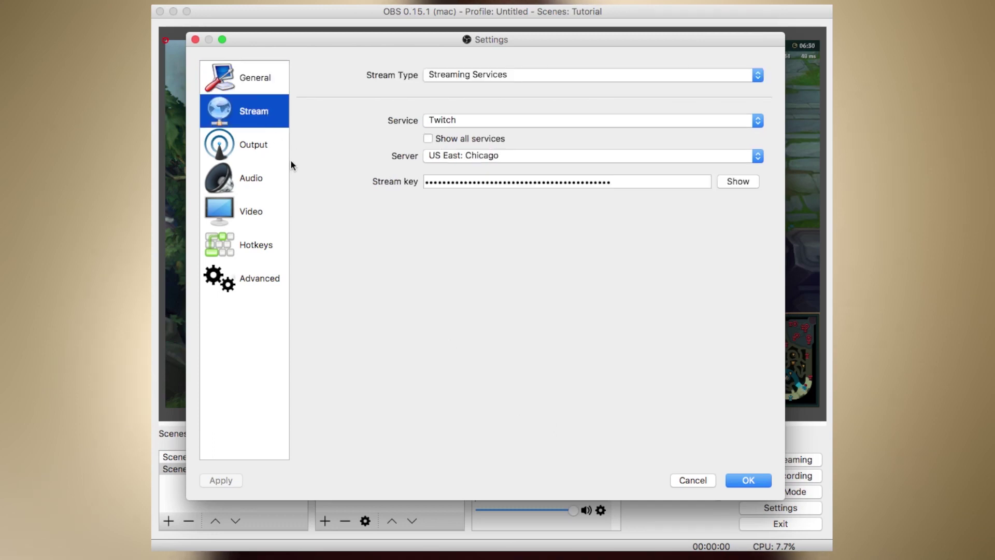
left_click(514, 120)
left_click(517, 124)
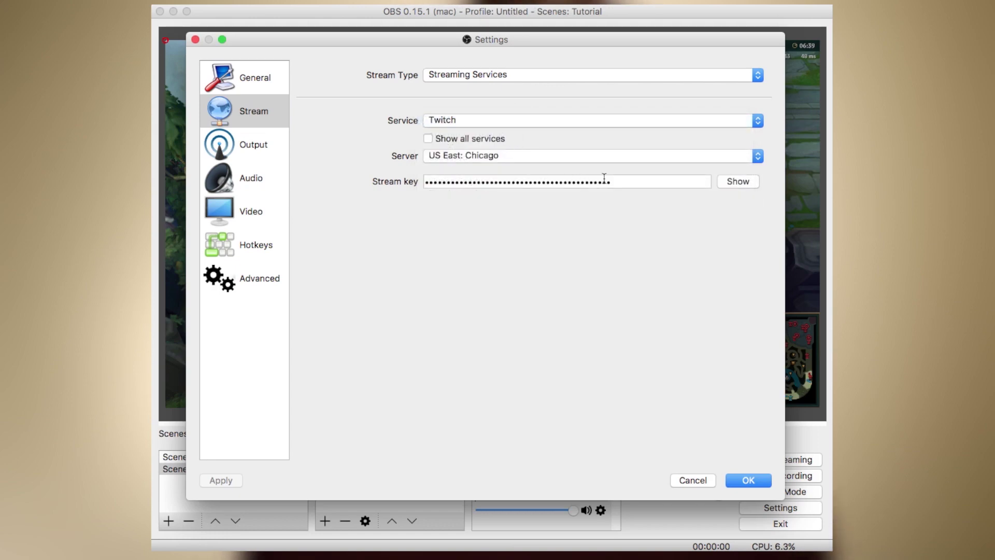
double_click(623, 181)
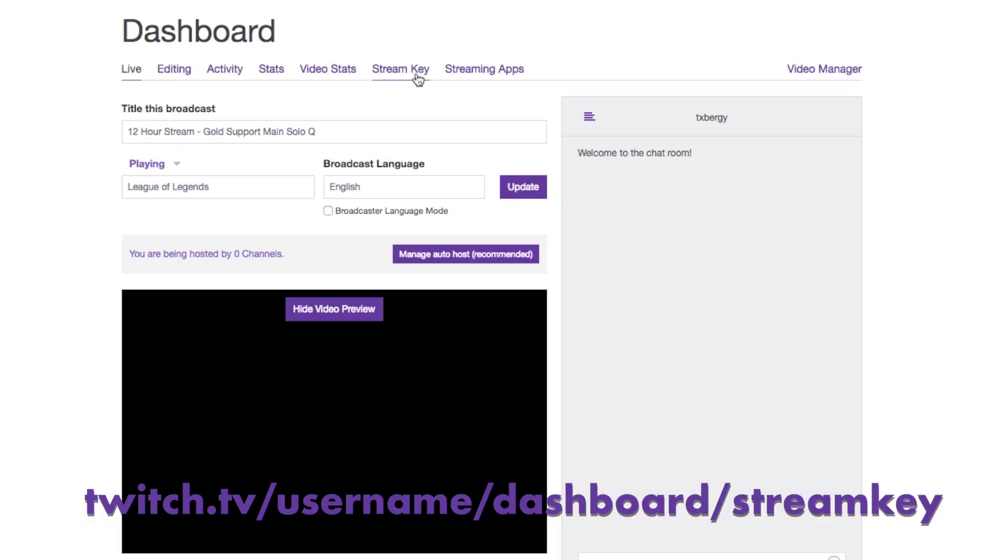
left_click(418, 79)
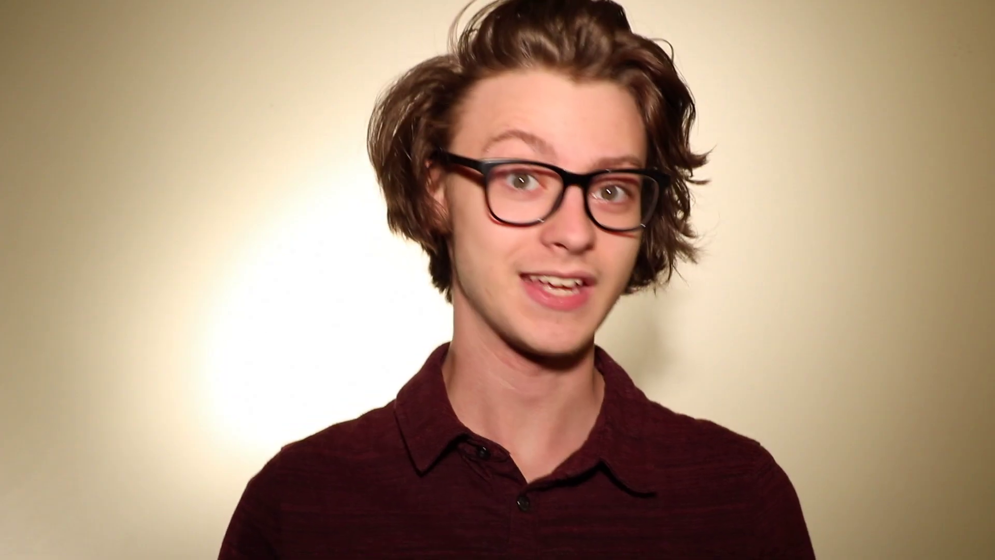